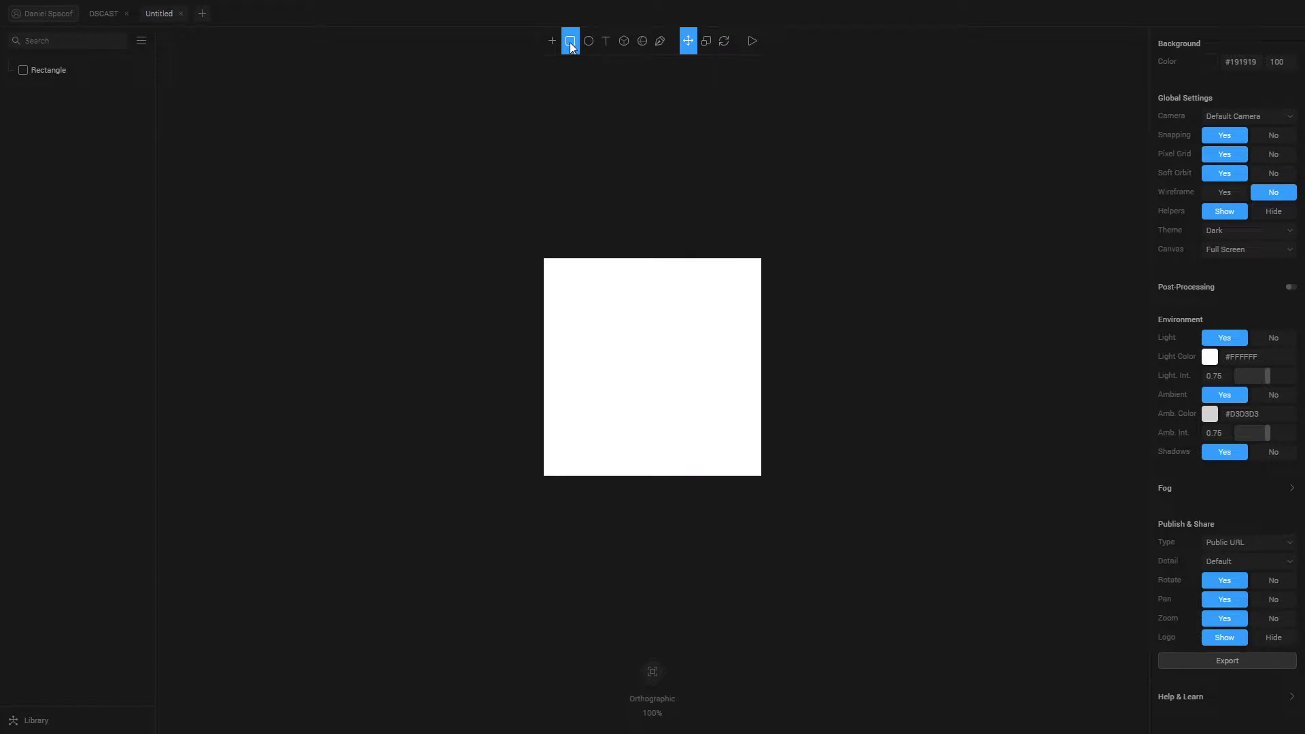
# - Draw a grey square about 254 × 254 overlapping the white square, and a circle about 263 × 263 on its other side
pyautogui.moveTo(419, 256); pyautogui.dragTo(593, 411)
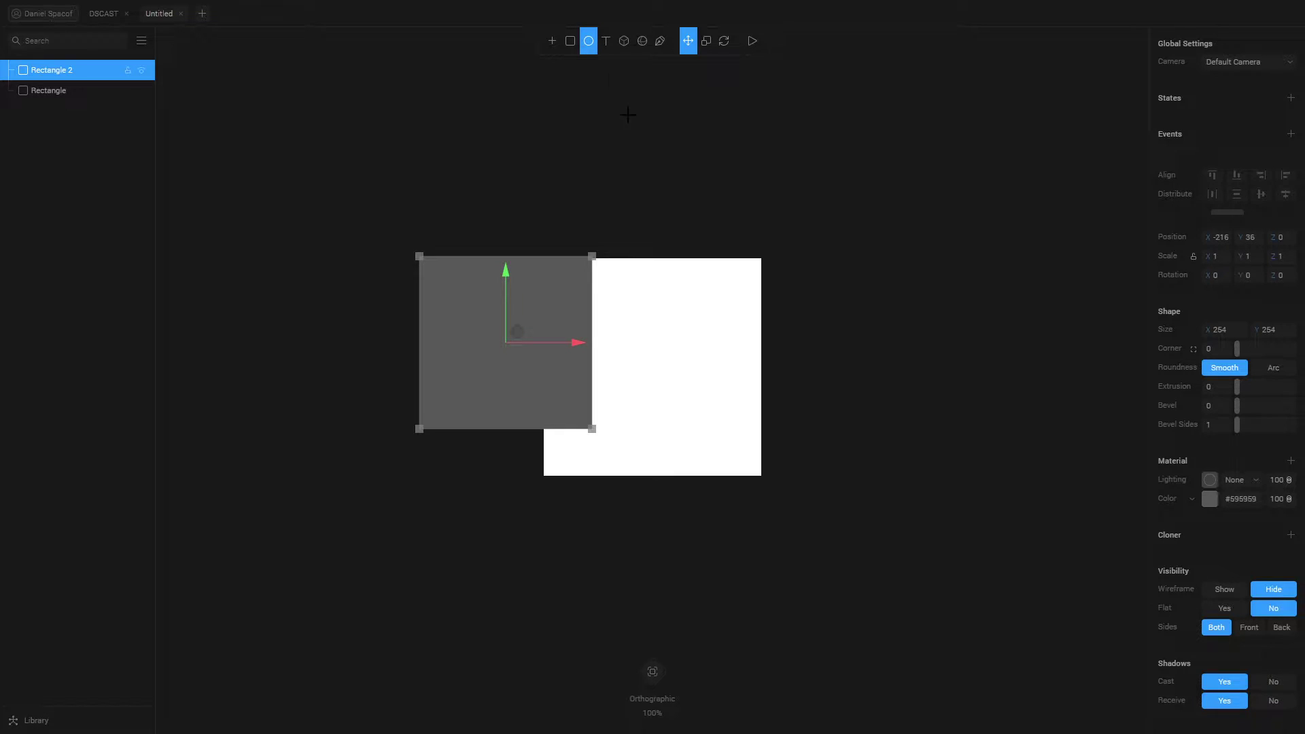
pyautogui.moveTo(784, 270); pyautogui.dragTo(964, 448)
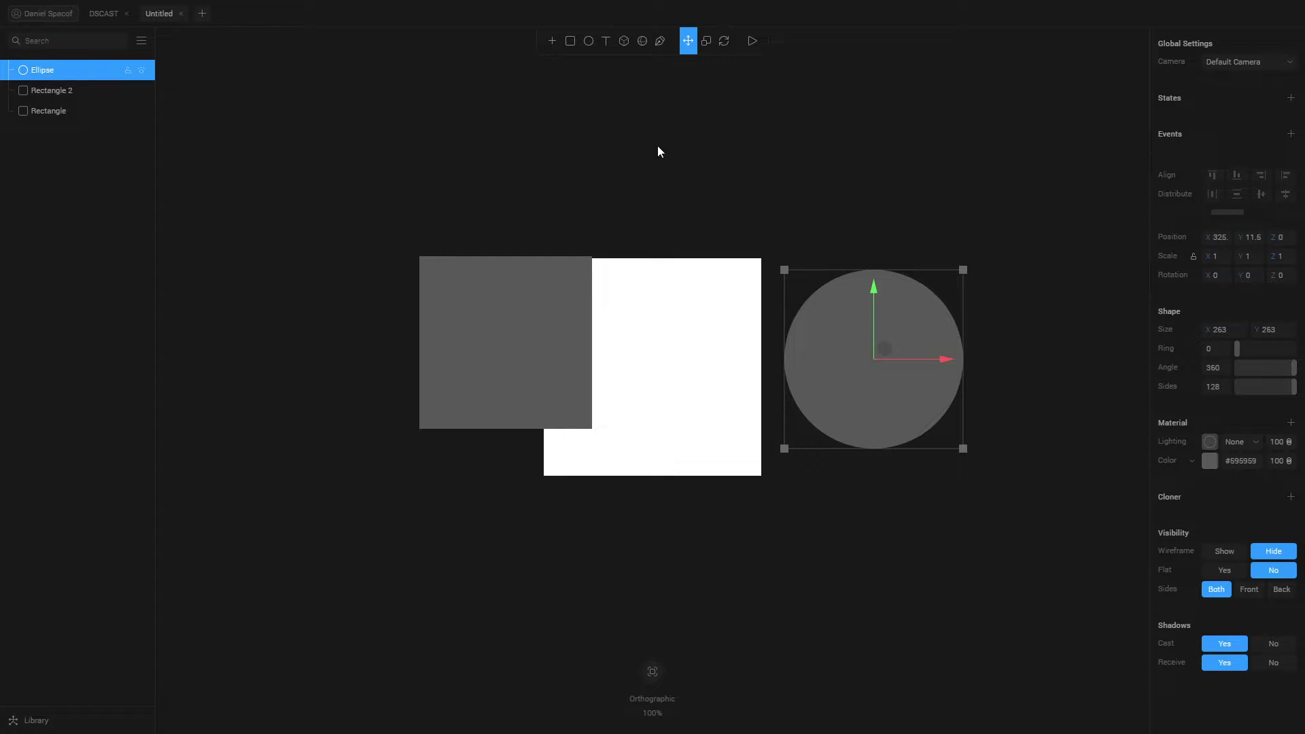
pyautogui.click(765, 137)
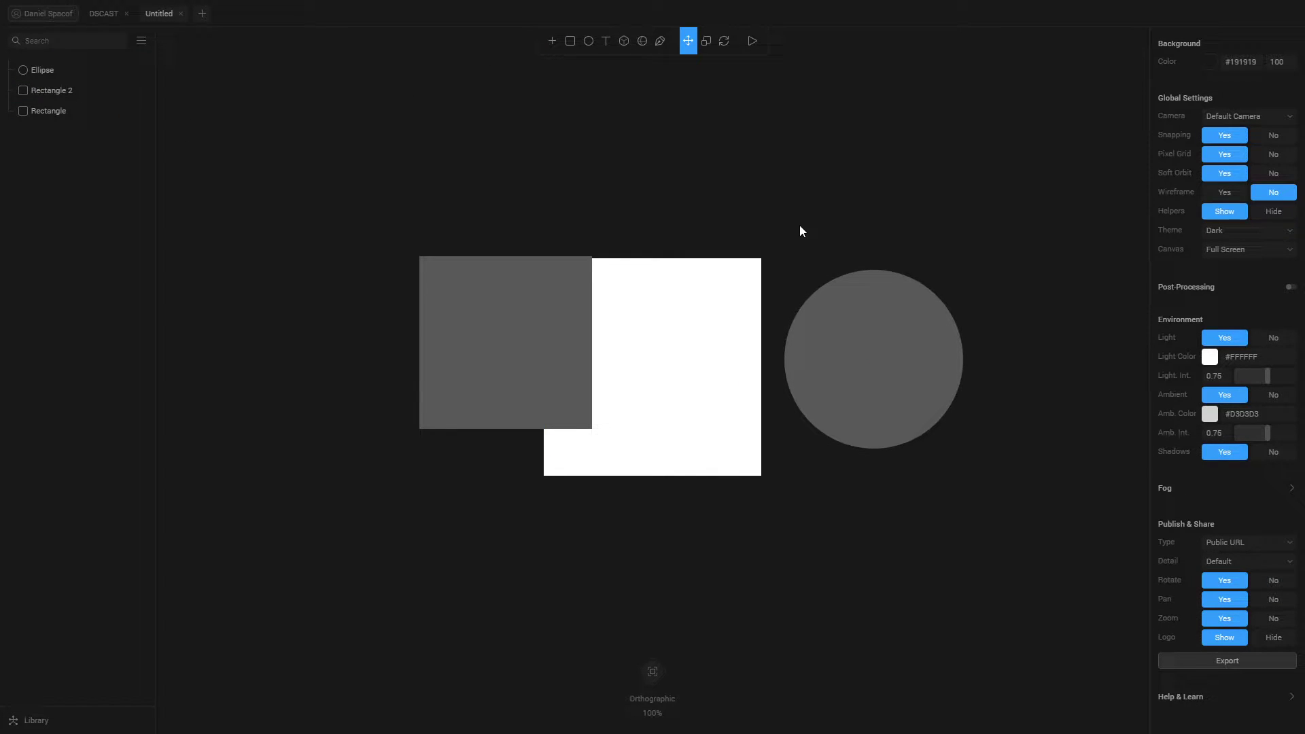
# - Move the grey square clear of the white square and bring the circle slightly closer to it
pyautogui.click(537, 304)
pyautogui.moveTo(467, 333); pyautogui.dragTo(402, 357)
pyautogui.moveTo(884, 378); pyautogui.dragTo(858, 377)
pyautogui.click(854, 515)
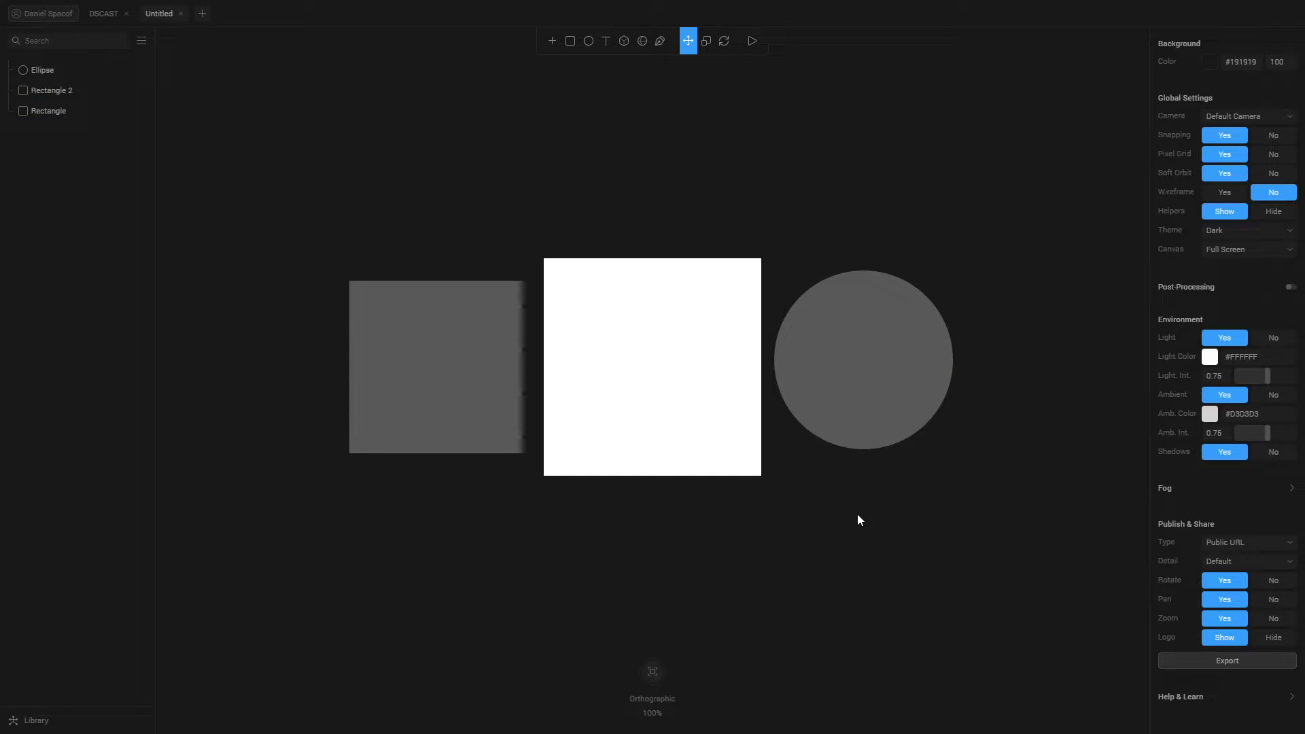
# - Draw a cube overlapping the upper part of the white square and the corner of the grey square
pyautogui.moveTo(830, 530); pyautogui.dragTo(674, 583)
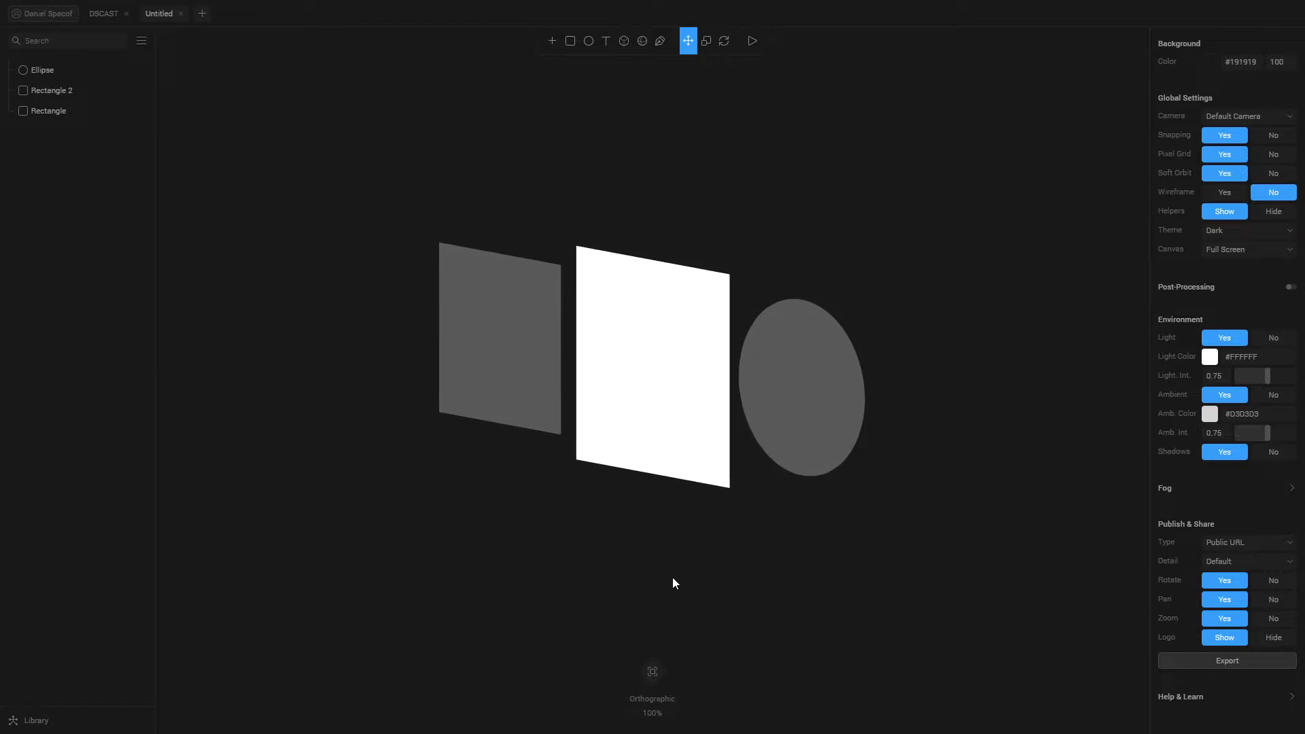
pyautogui.click(655, 675)
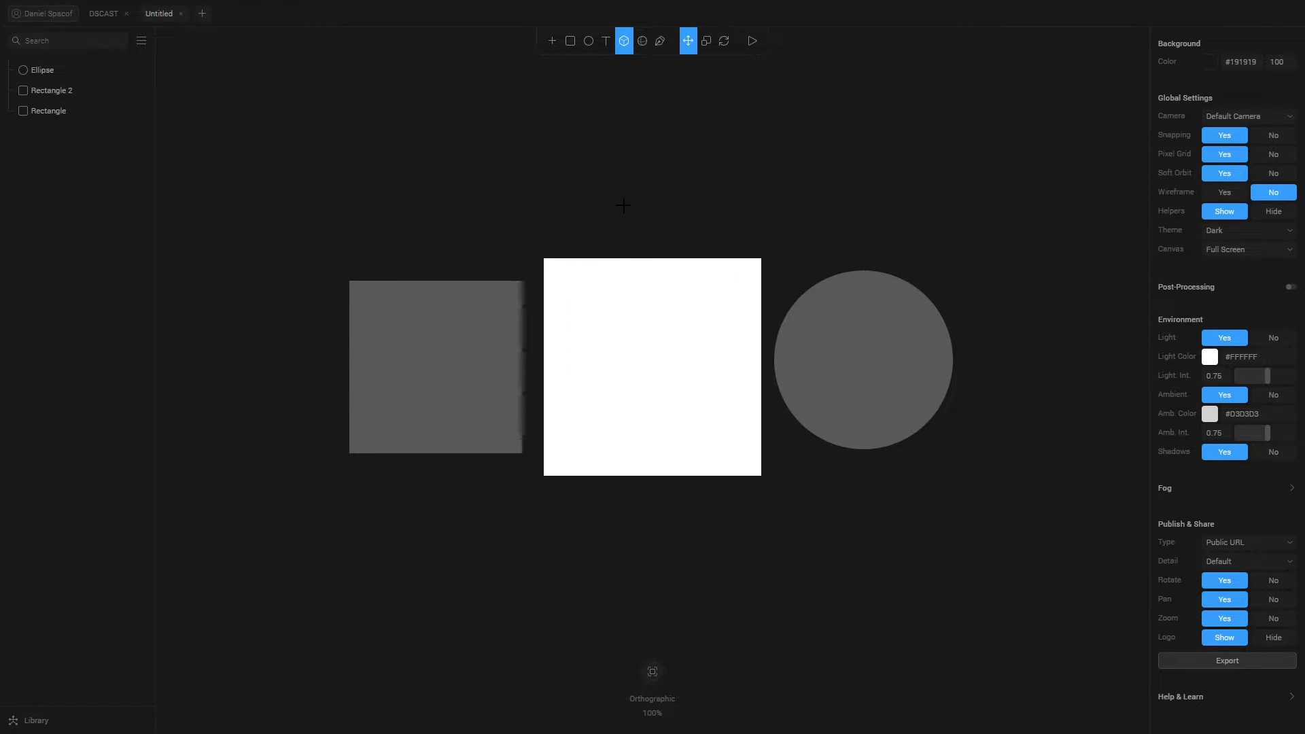
pyautogui.moveTo(511, 151); pyautogui.dragTo(707, 357)
pyautogui.click(861, 531)
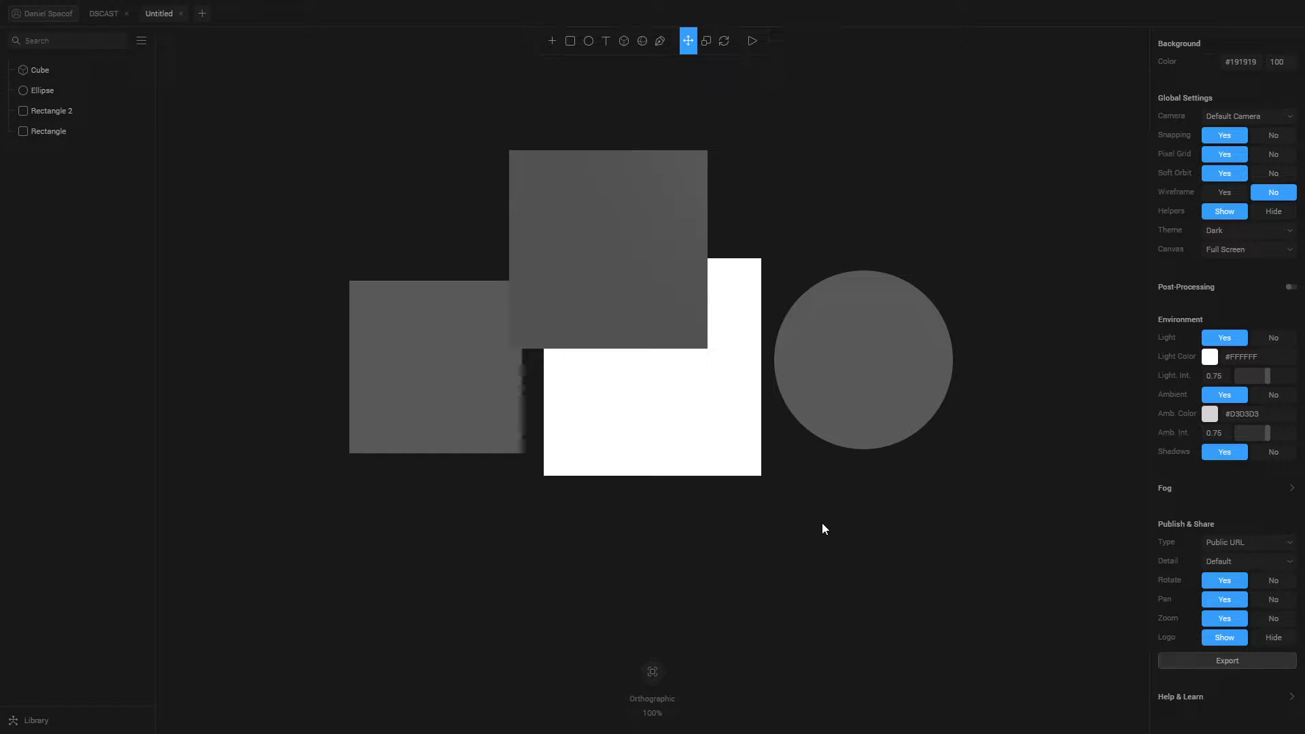
pyautogui.moveTo(848, 505); pyautogui.dragTo(810, 538, button='right')
# - Toggle the cube's visibility off and on, and lock it, test its selection on the canvas and unlock it
pyautogui.click(75, 130)
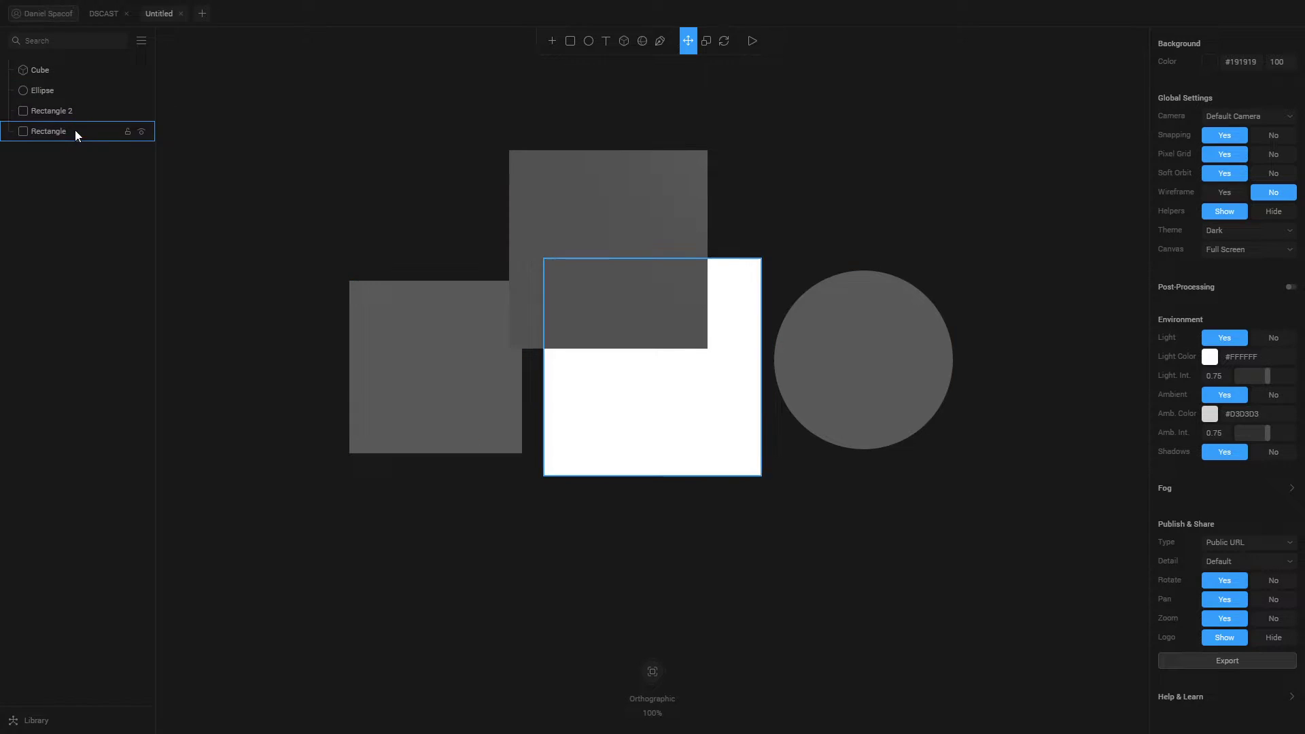
pyautogui.click(72, 67)
pyautogui.click(80, 94)
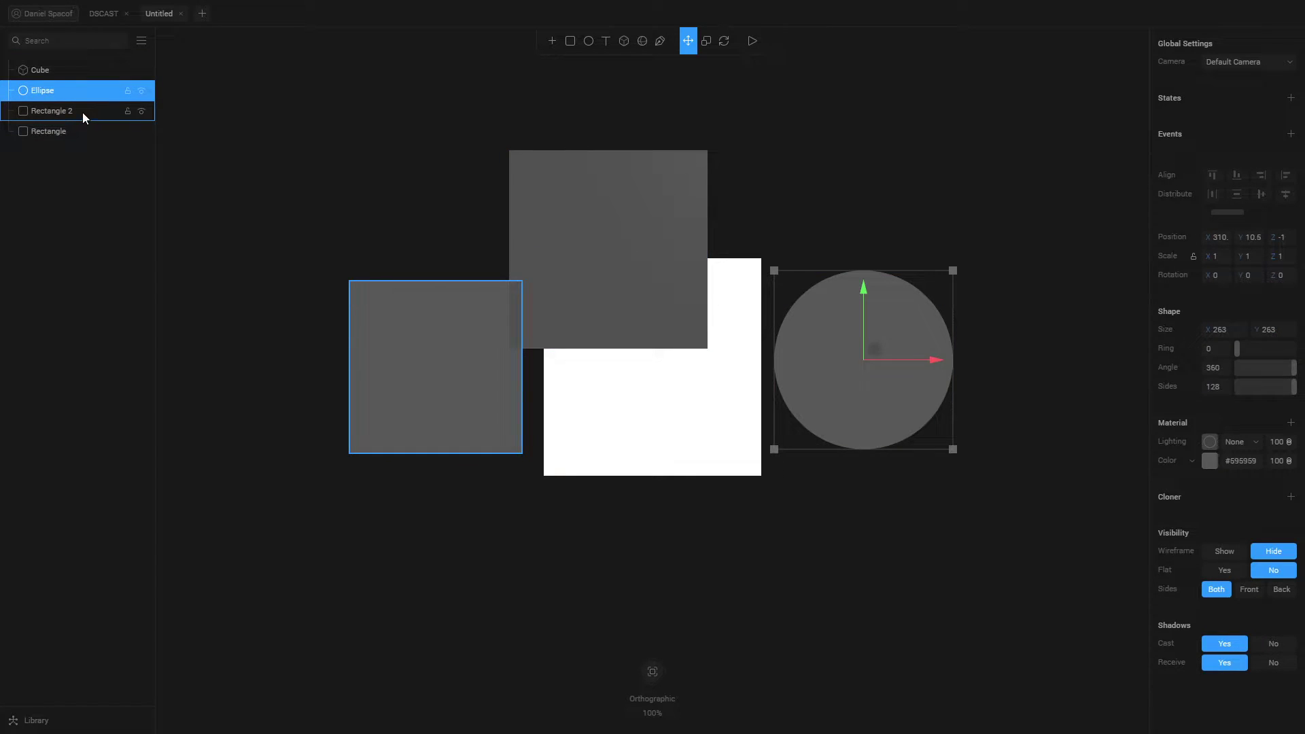
pyautogui.click(83, 72)
pyautogui.click(141, 70)
pyautogui.click(142, 70)
pyautogui.click(128, 71)
pyautogui.click(646, 178)
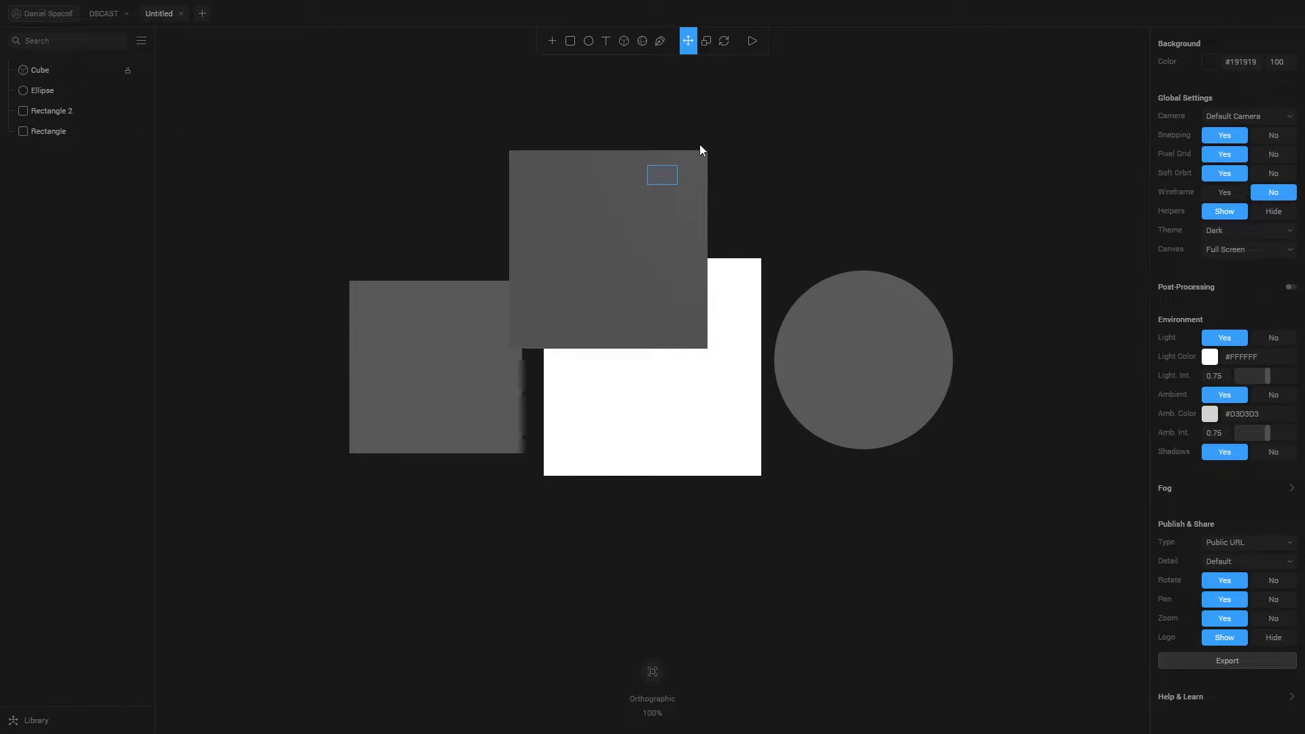
pyautogui.click(128, 71)
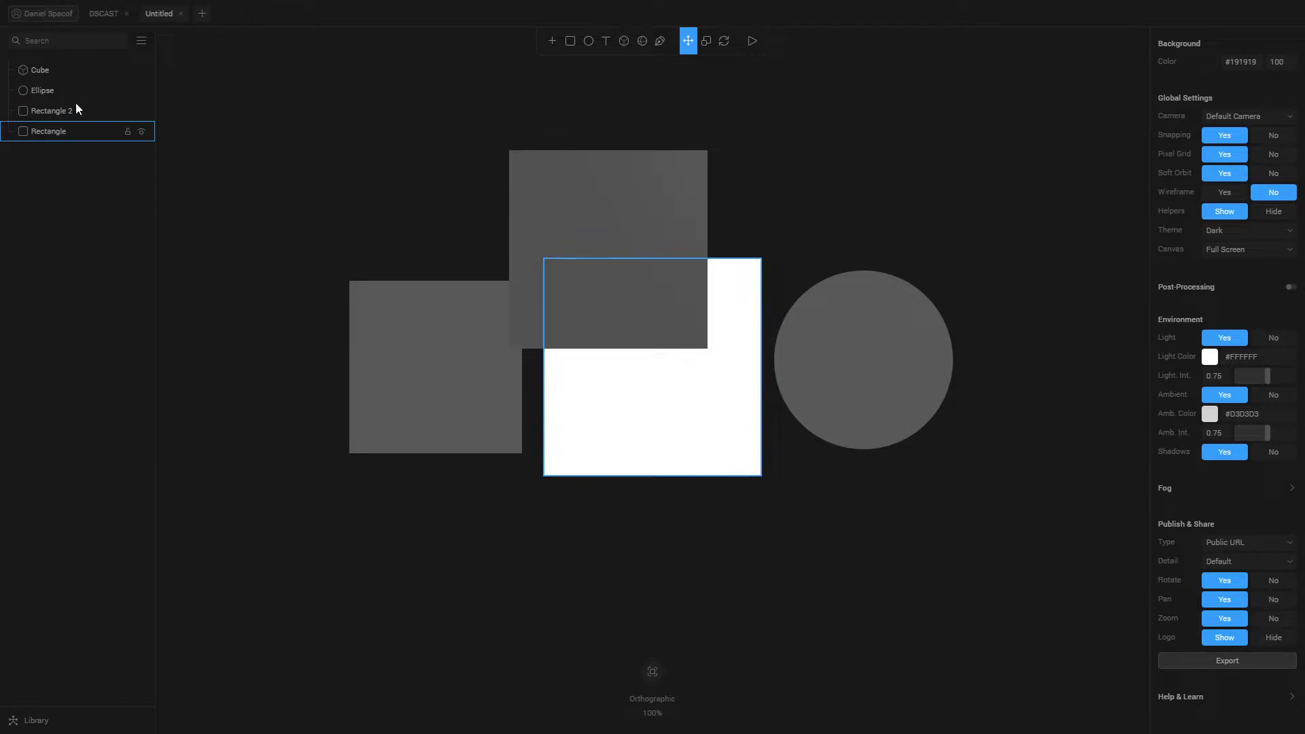
# - Delete the white rectangle from the scene
pyautogui.click(70, 133)
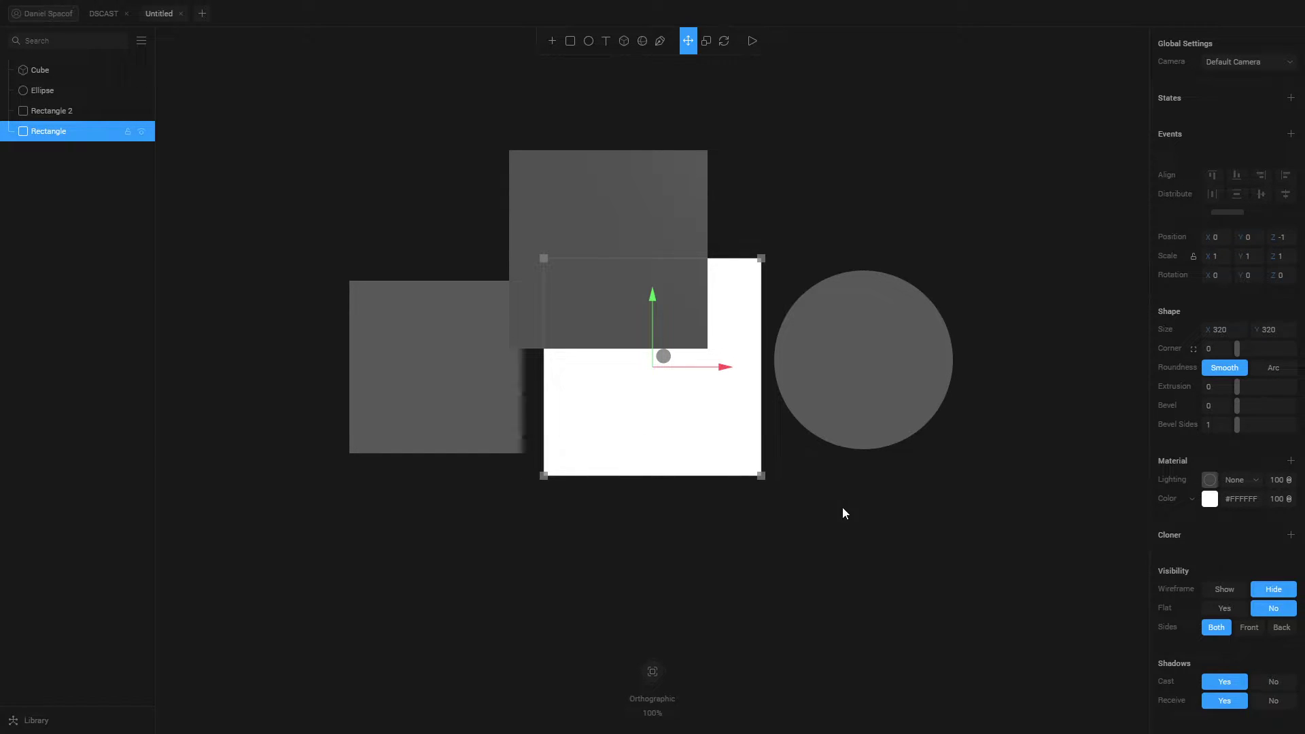
pyautogui.click(98, 243)
pyautogui.click(46, 129)
pyautogui.press('Delete')
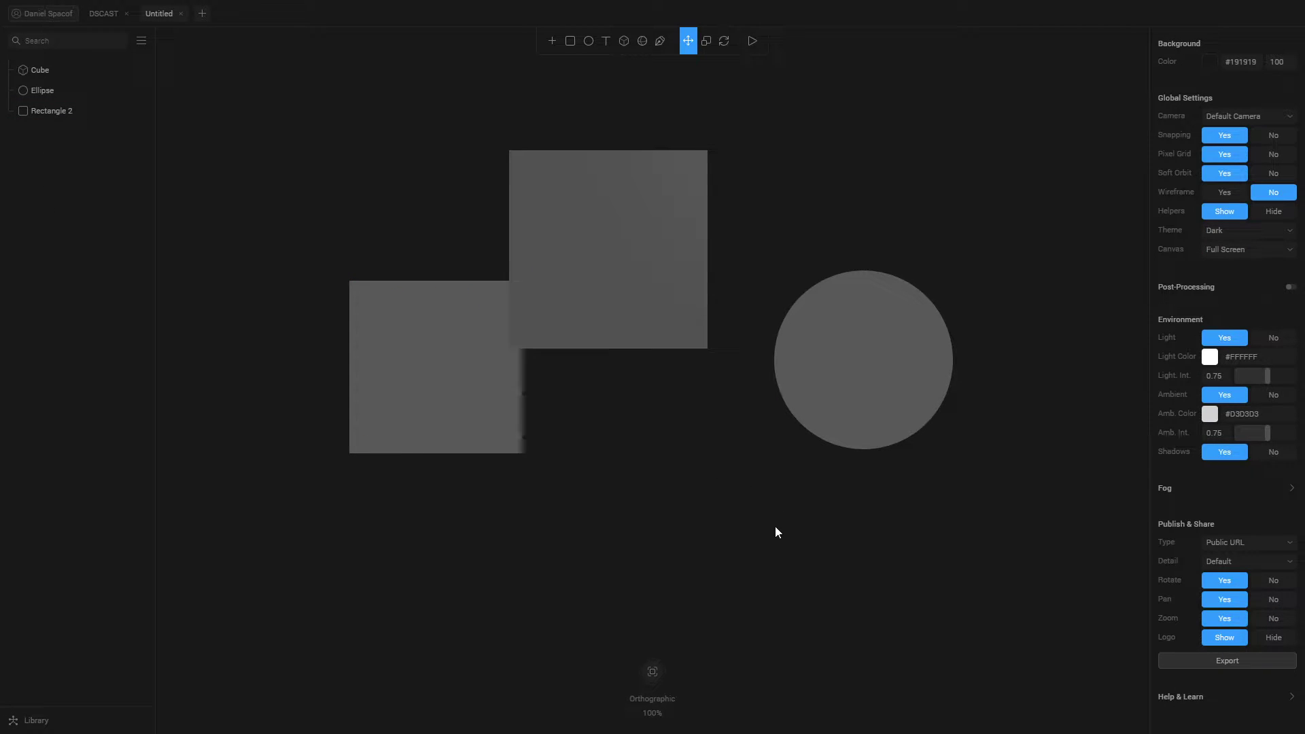
# - Delete the cube, the ellipse and the grey rectangle together to empty the scene
pyautogui.moveTo(708, 458); pyautogui.dragTo(679, 437)
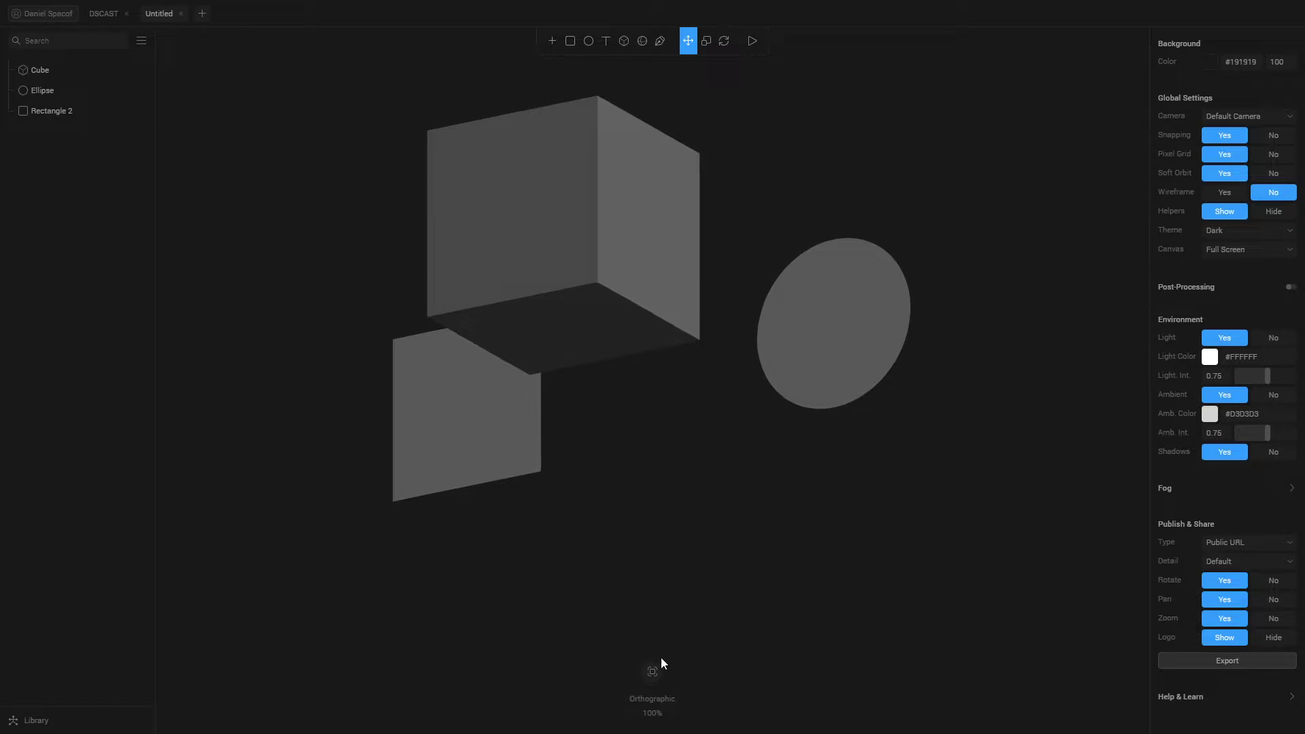
pyautogui.click(652, 672)
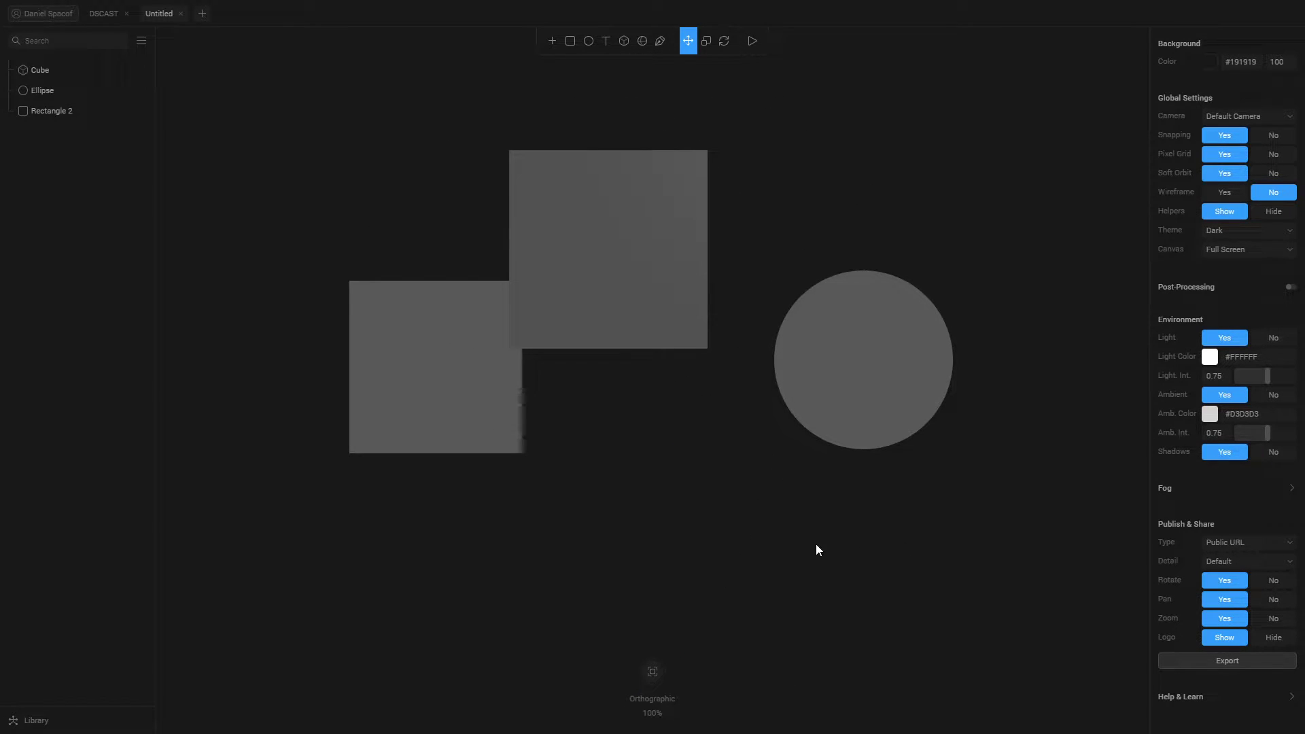
pyautogui.moveTo(939, 554); pyautogui.dragTo(317, 124)
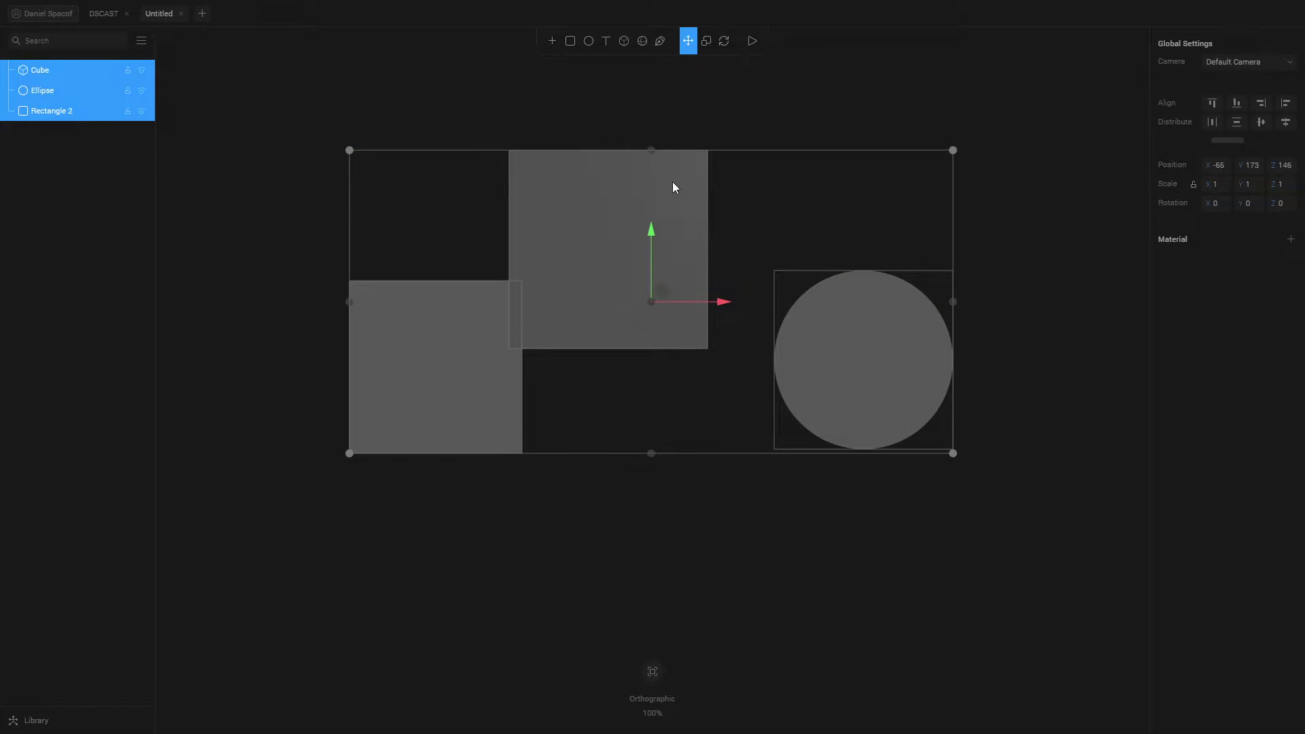
pyautogui.press('Delete')
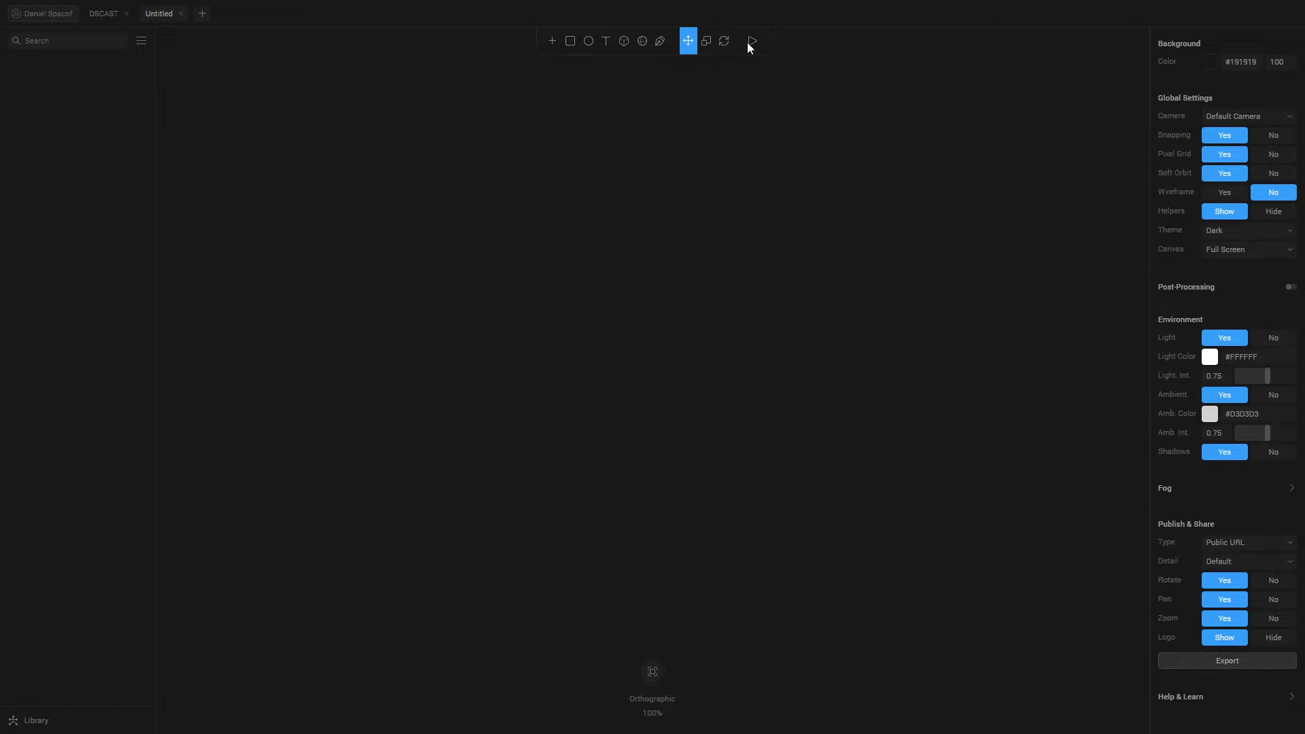
# - Draw a cylinder about 209 wide, 433 high and 209 deep near the centre of the empty scene
pyautogui.click(552, 45)
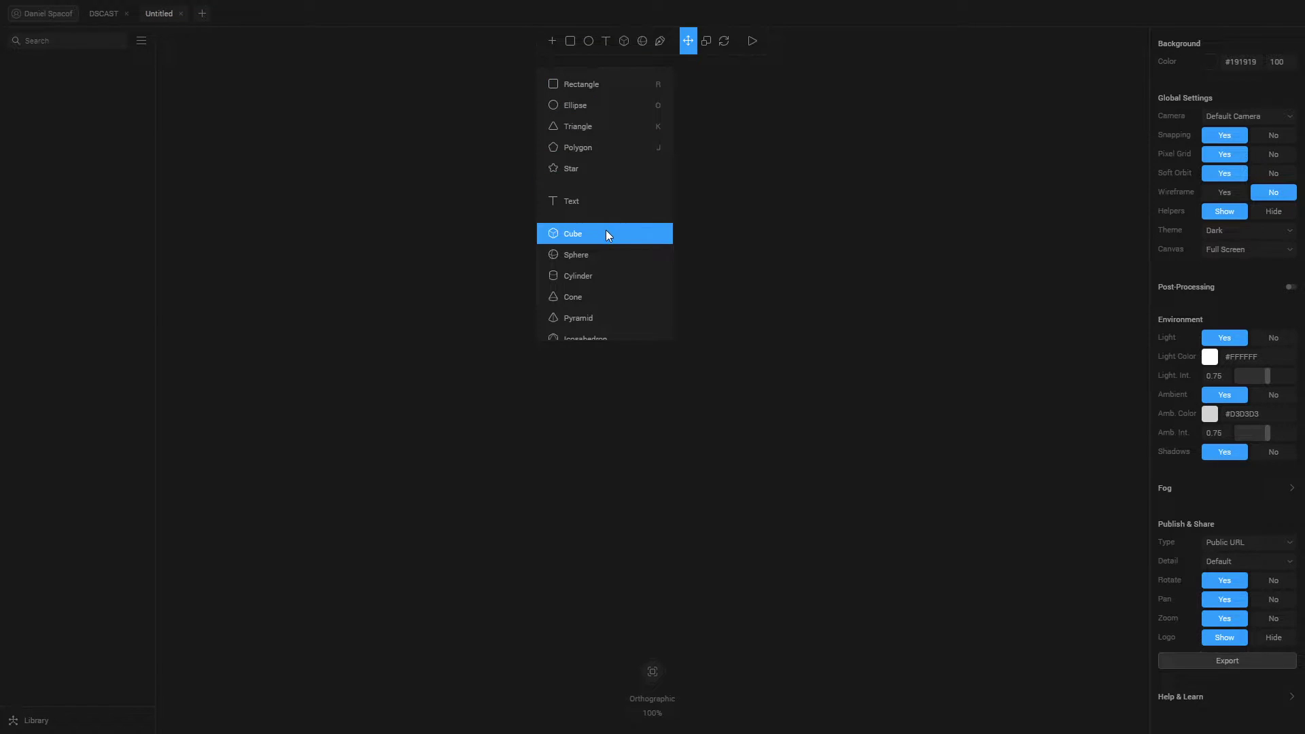
pyautogui.click(594, 275)
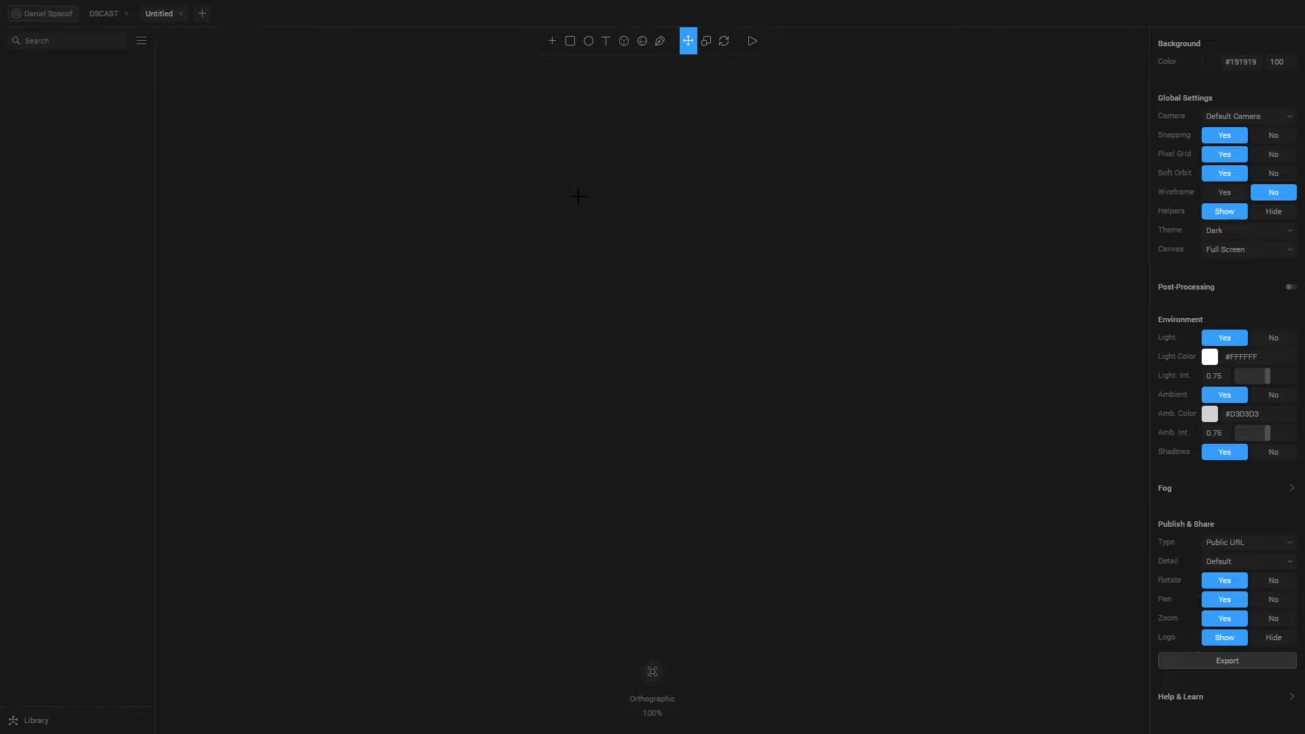
pyautogui.moveTo(573, 192); pyautogui.dragTo(715, 487)
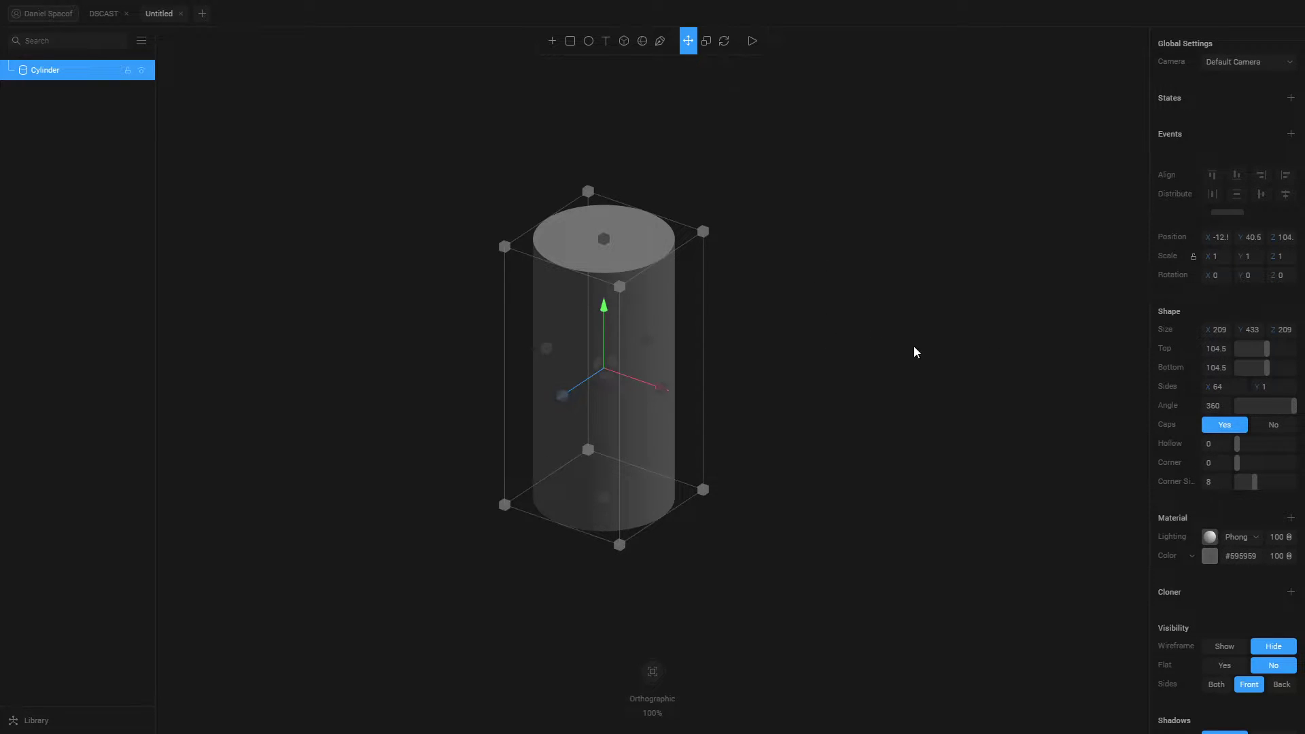
pyautogui.click(1041, 251)
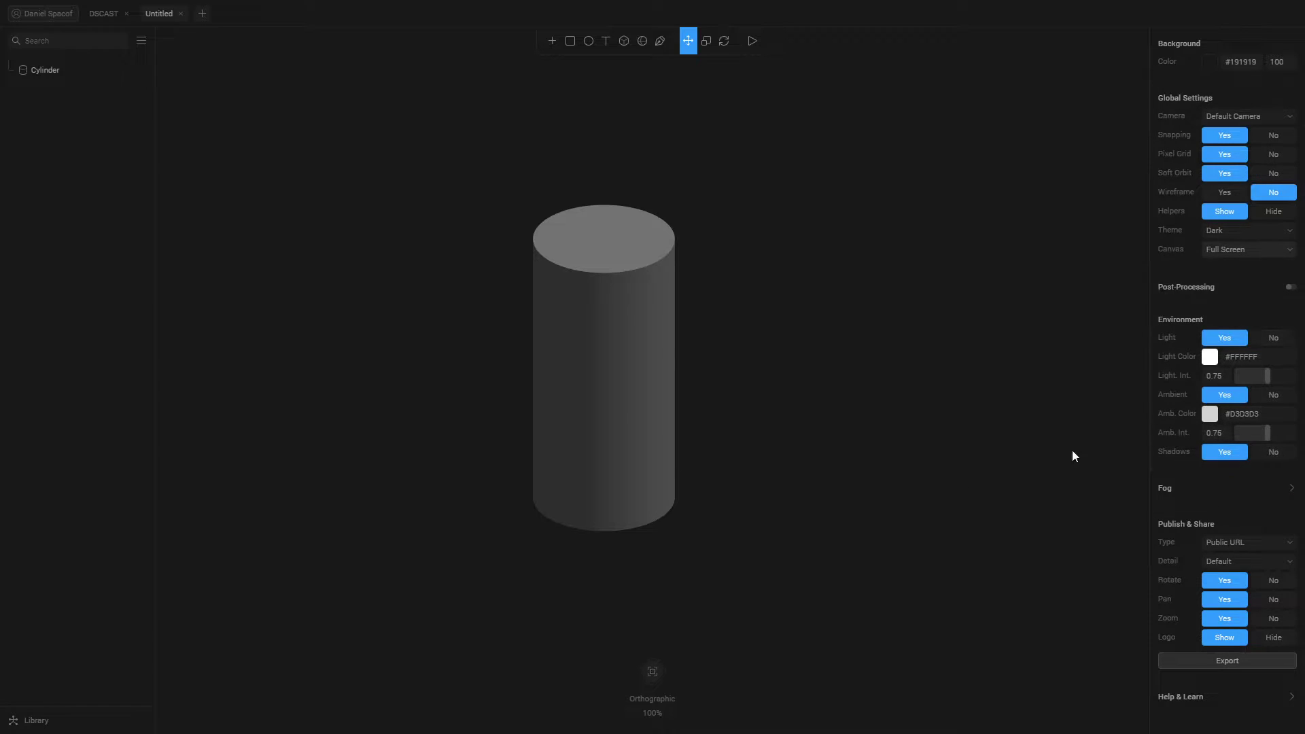
# - Set the cylinder's corner rounding to 30 and its hollow value to 0.42
pyautogui.click(630, 324)
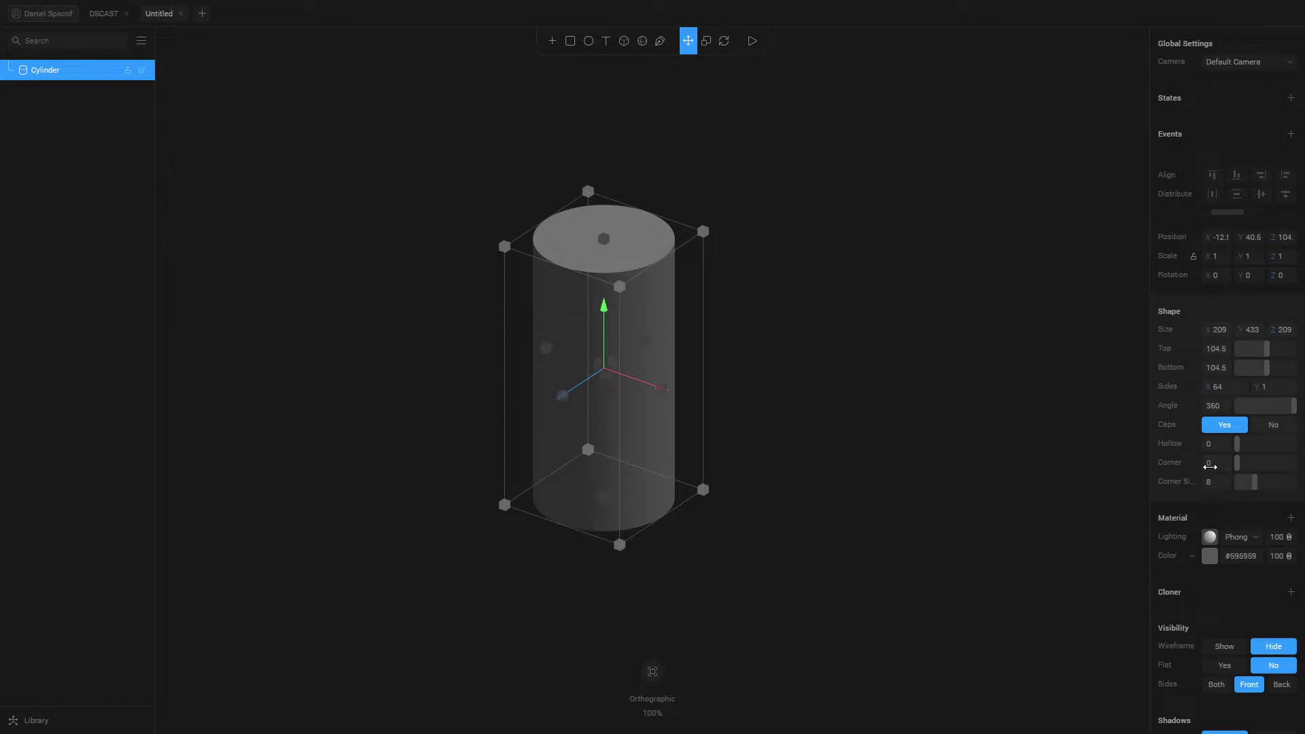
pyautogui.moveTo(1238, 462)
pyautogui.mouseDown()
pyautogui.moveTo(1259, 460)
pyautogui.moveTo(1236, 464)
pyautogui.moveTo(1253, 471)
pyautogui.mouseUp()
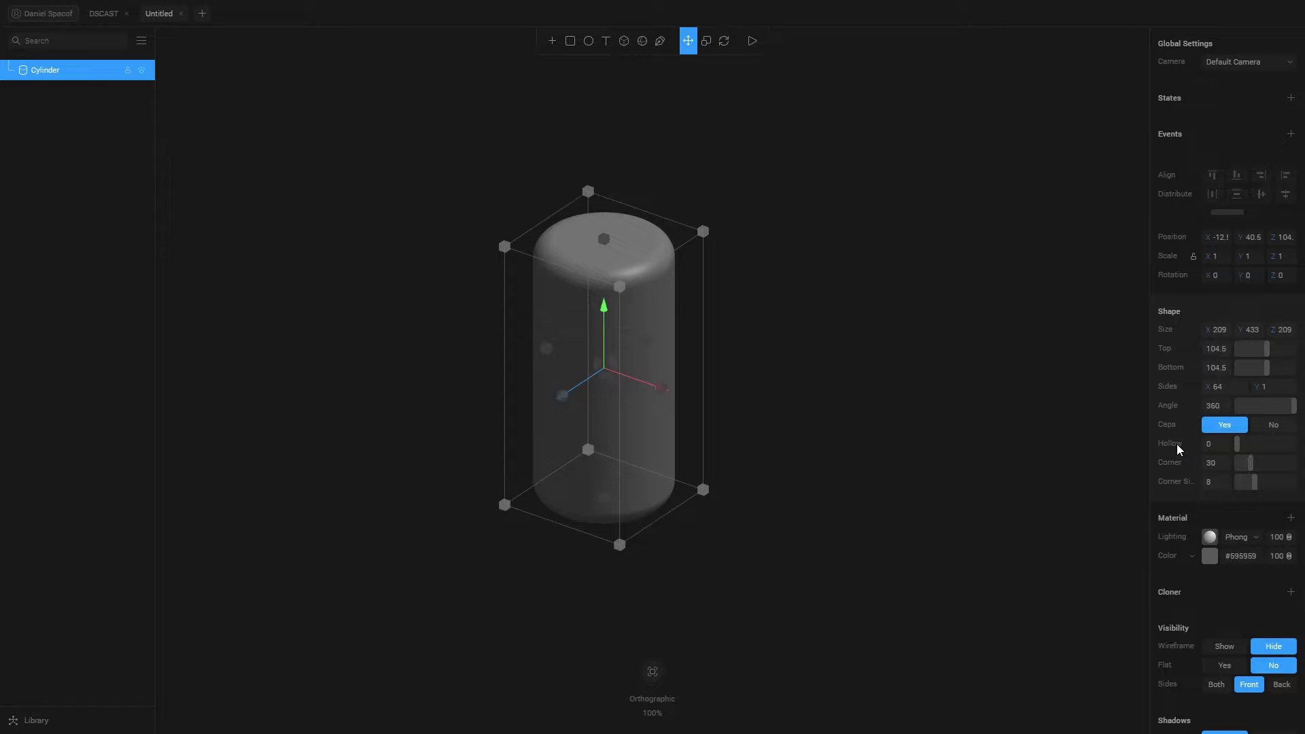
pyautogui.moveTo(1239, 443); pyautogui.dragTo(1261, 443)
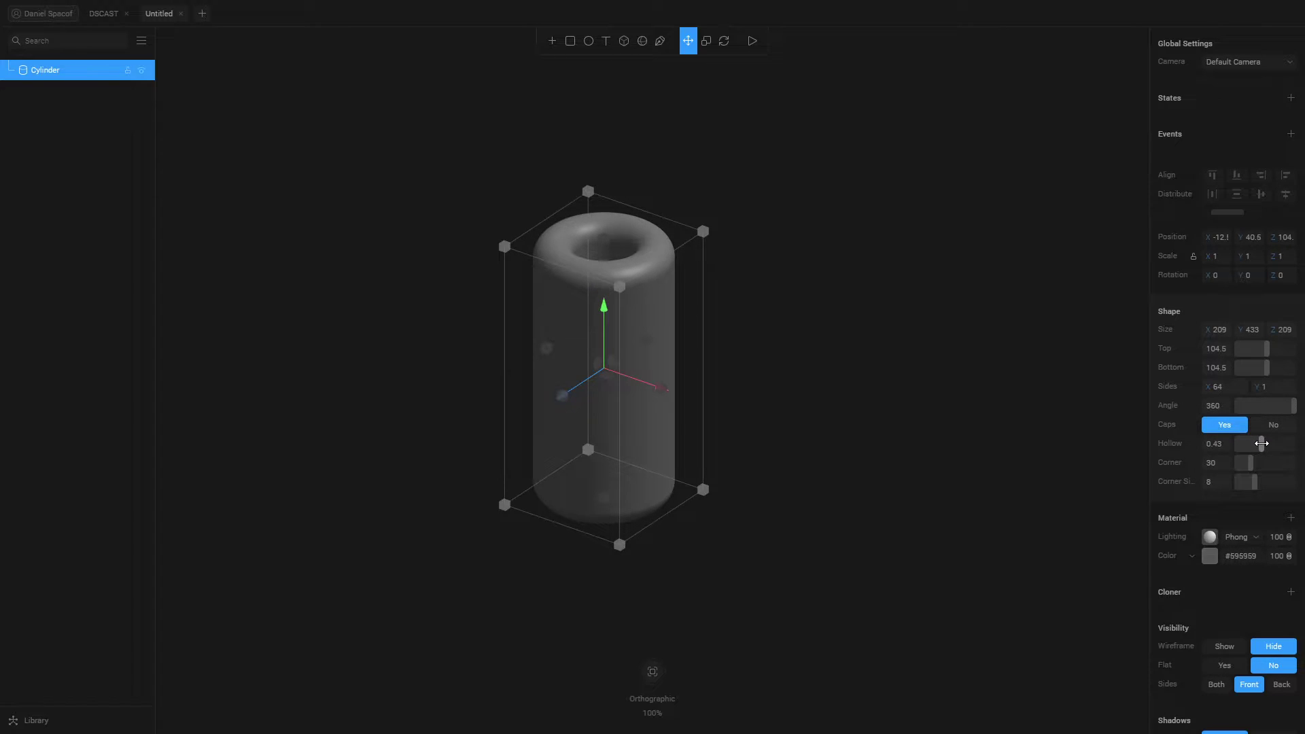
pyautogui.moveTo(742, 279)
pyautogui.mouseDown(button='right')
pyautogui.moveTo(752, 341)
pyautogui.moveTo(732, 356)
pyautogui.moveTo(740, 283)
pyautogui.moveTo(732, 293)
pyautogui.mouseUp(button='right')
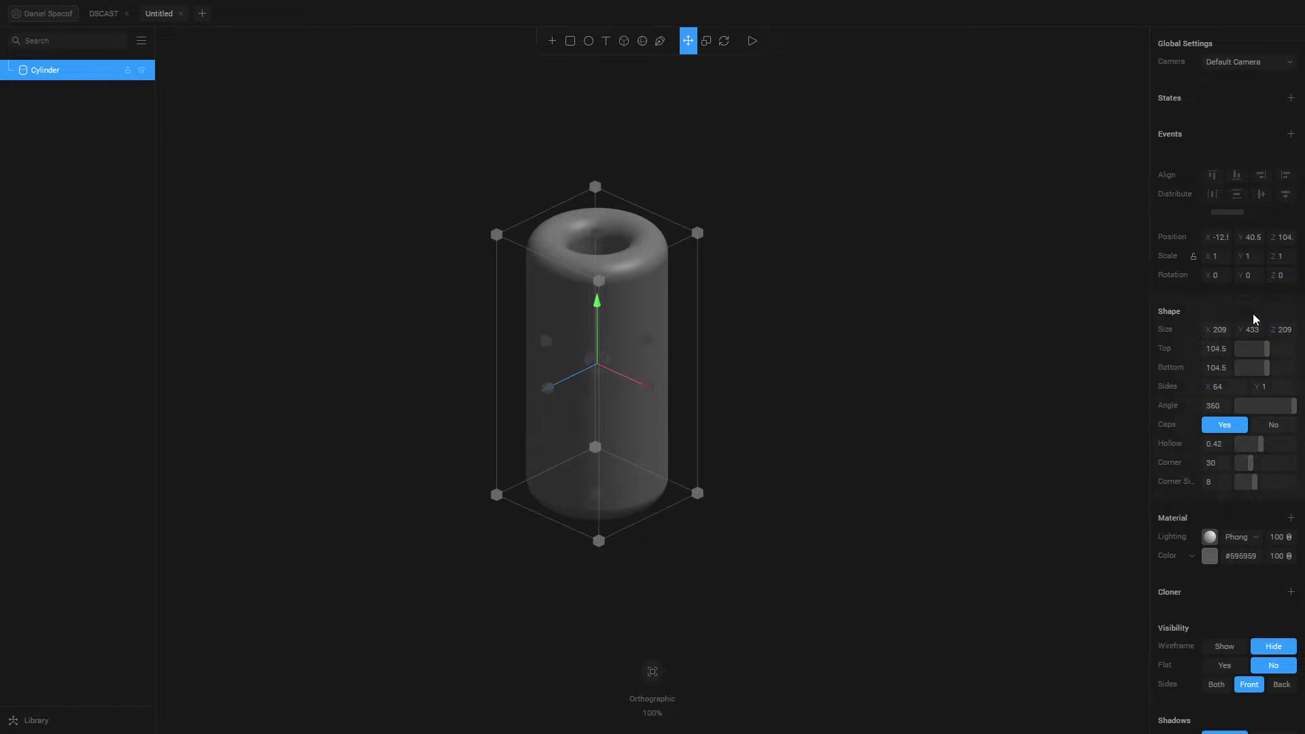
# - Try the None, Lambert and Phong lighting types on the cylinder's material
pyautogui.scroll(-1, 1210, 368)
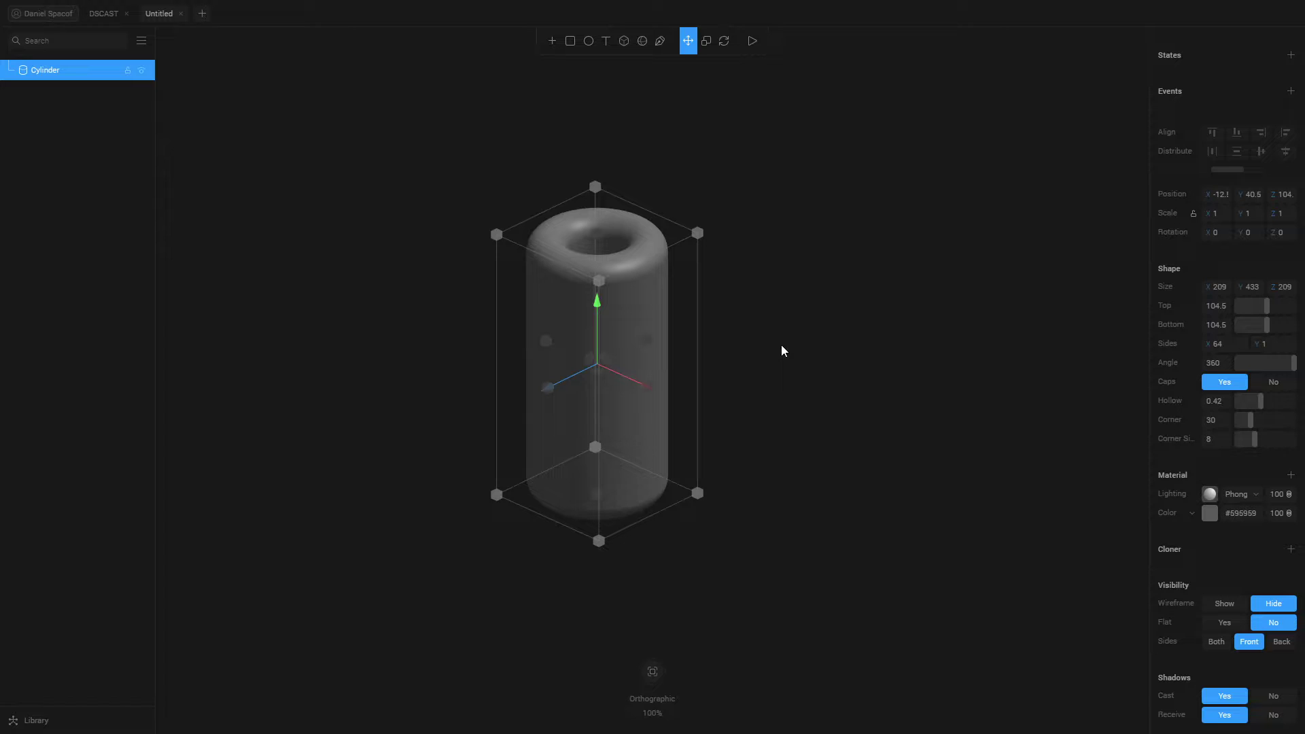
pyautogui.click(1255, 496)
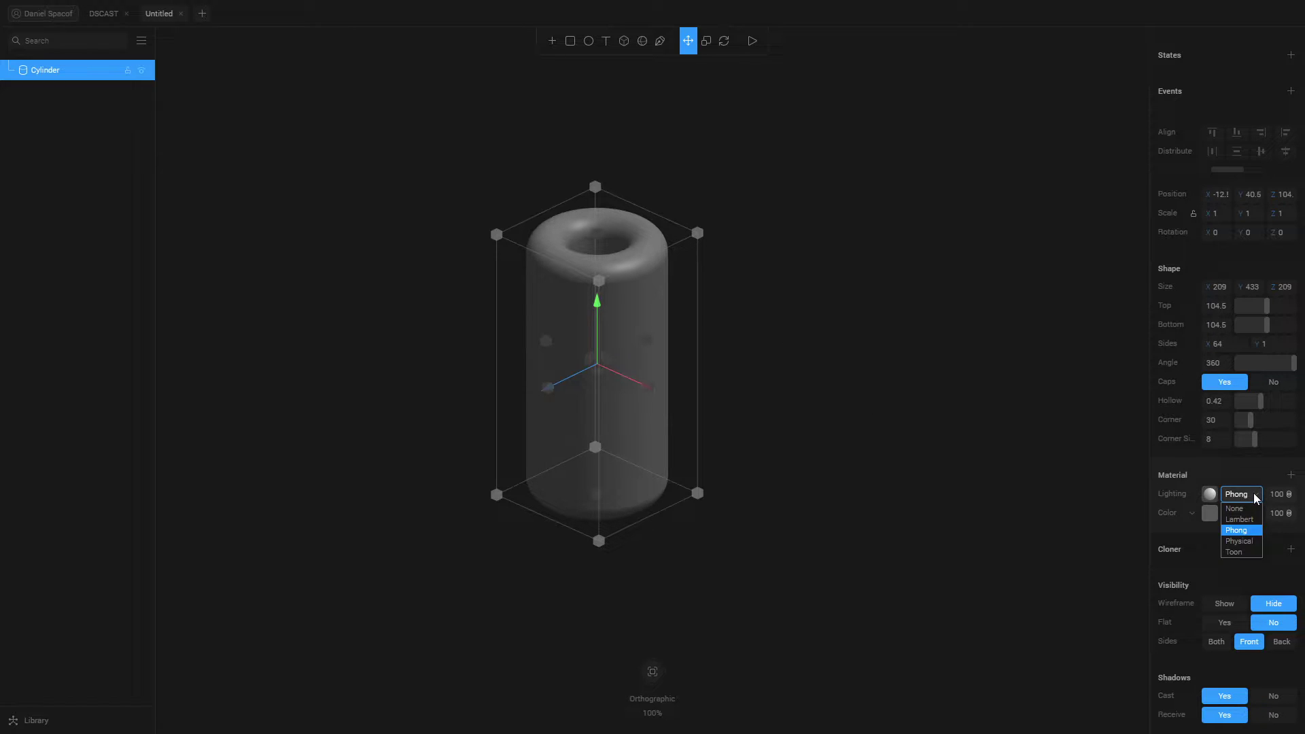
pyautogui.click(1235, 508)
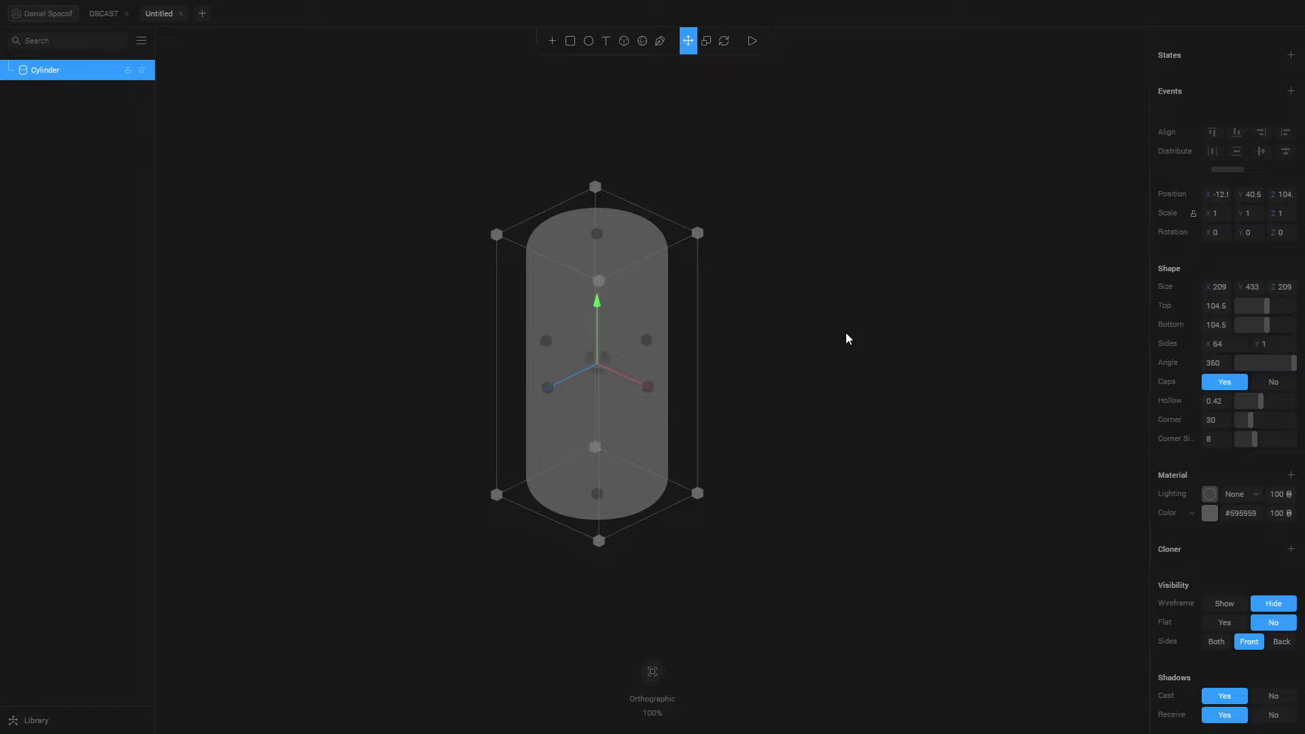
pyautogui.click(1255, 496)
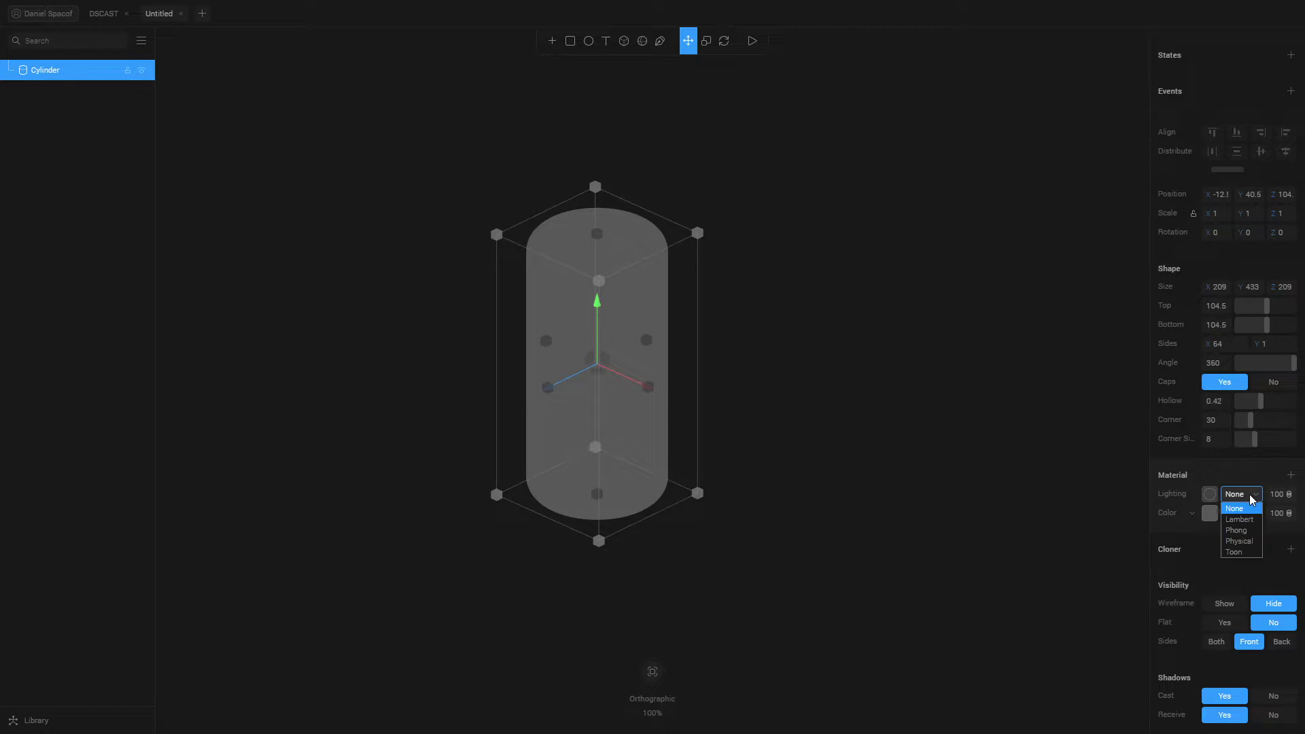
pyautogui.click(1237, 517)
pyautogui.click(1244, 494)
pyautogui.click(1246, 529)
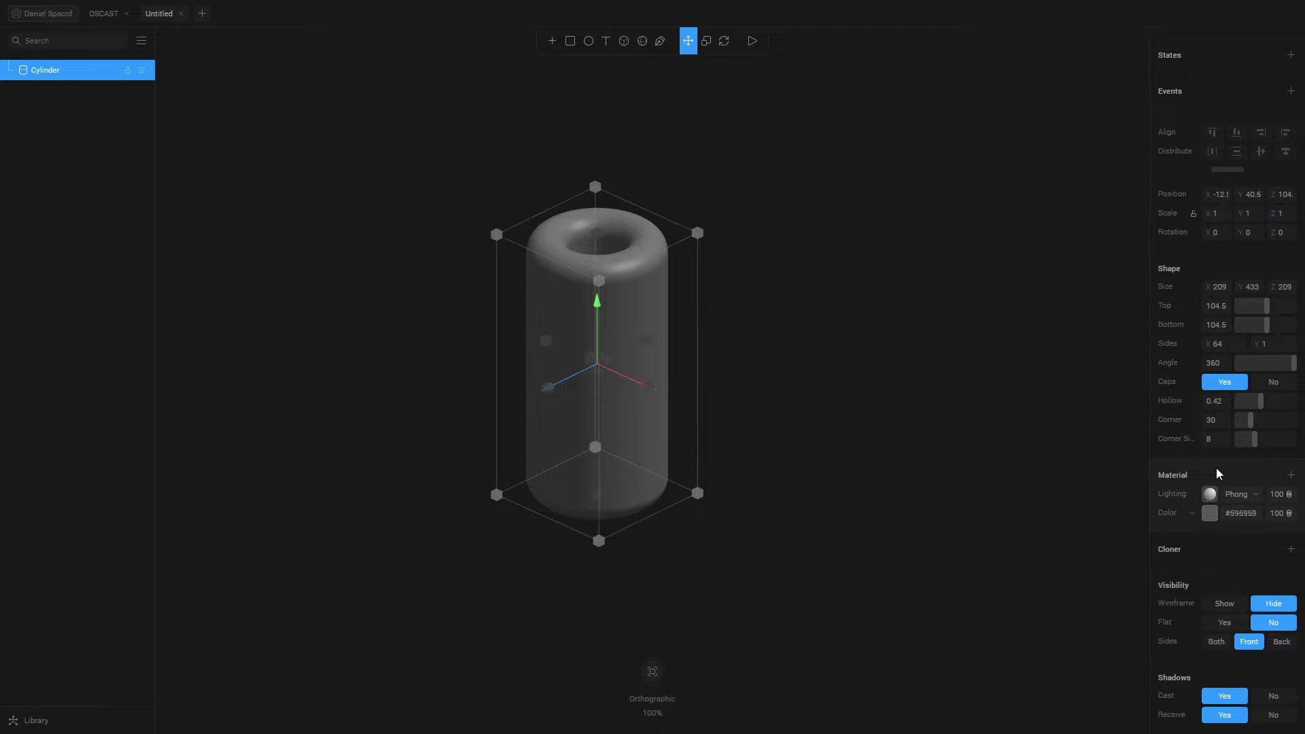
# - Compare Physical, Toon and Lambert lighting on the cylinder's material, and finish with it set to Physical
pyautogui.click(1254, 494)
pyautogui.click(1238, 541)
pyautogui.click(1253, 495)
pyautogui.click(1246, 552)
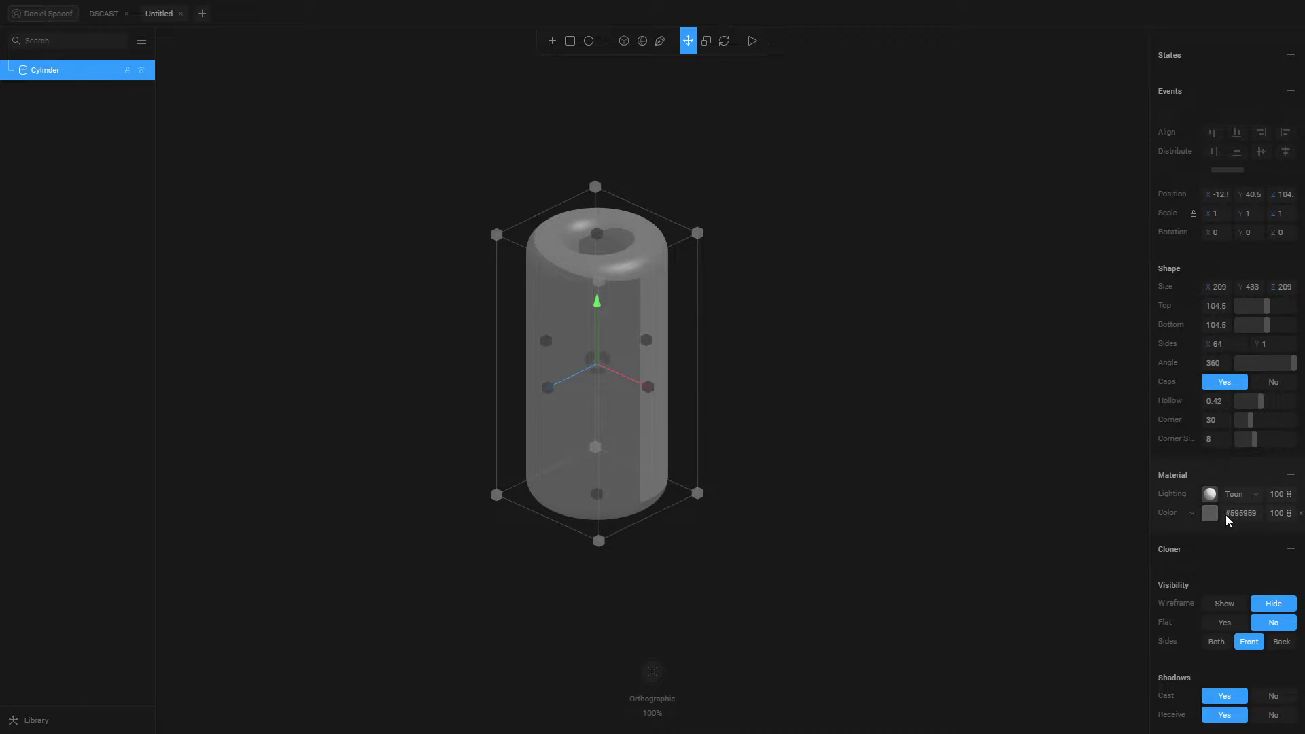
pyautogui.click(1244, 499)
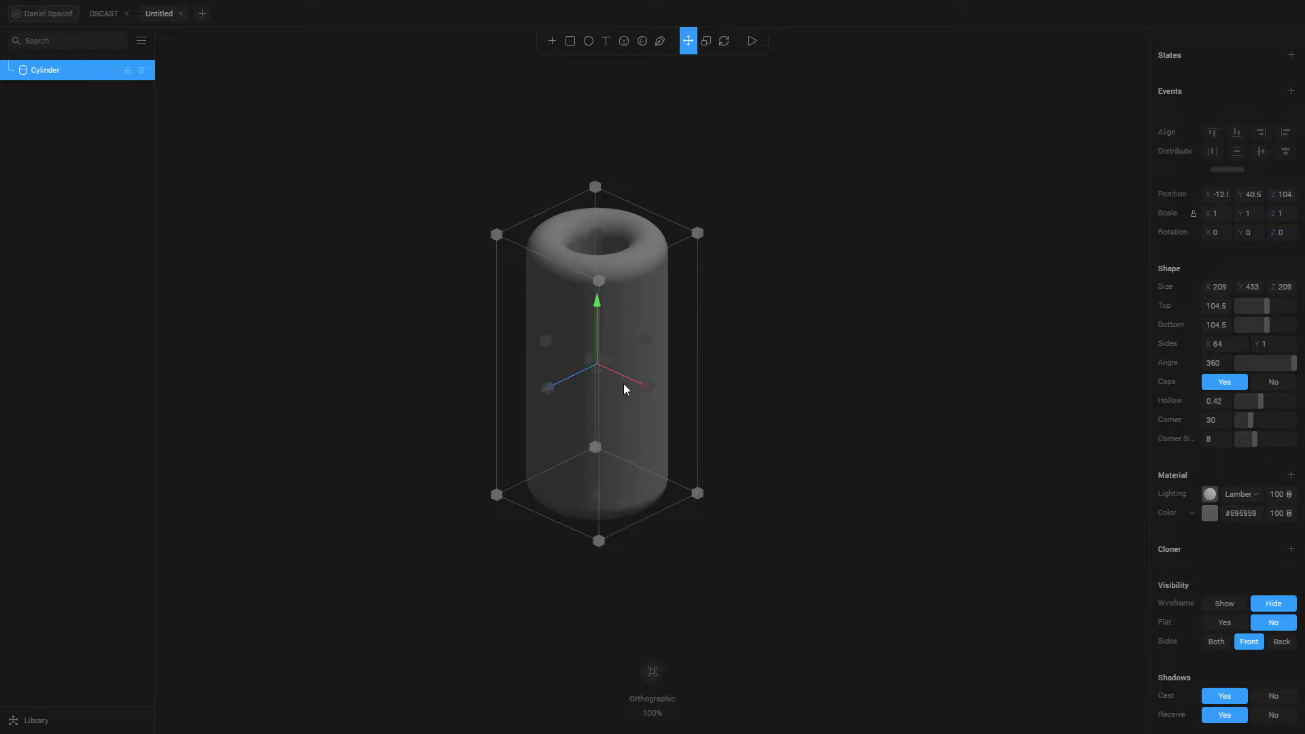
pyautogui.click(1241, 495)
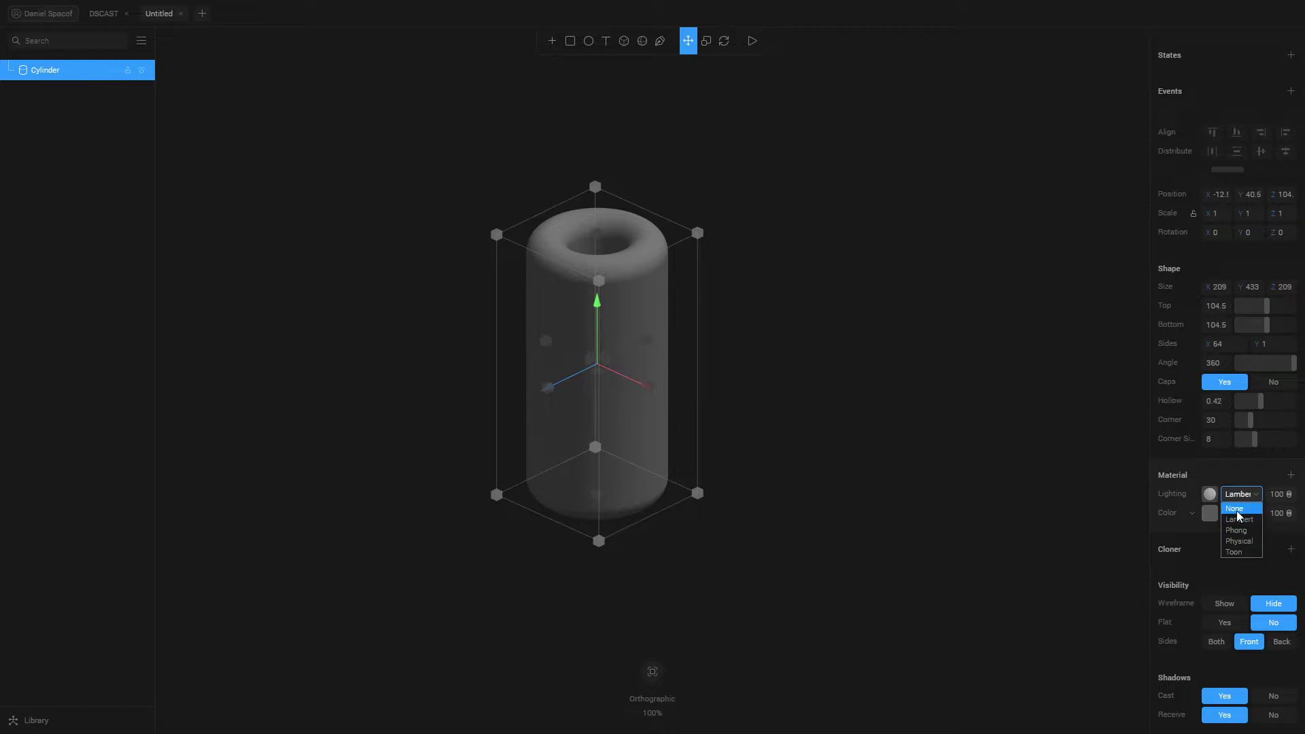
pyautogui.click(1241, 542)
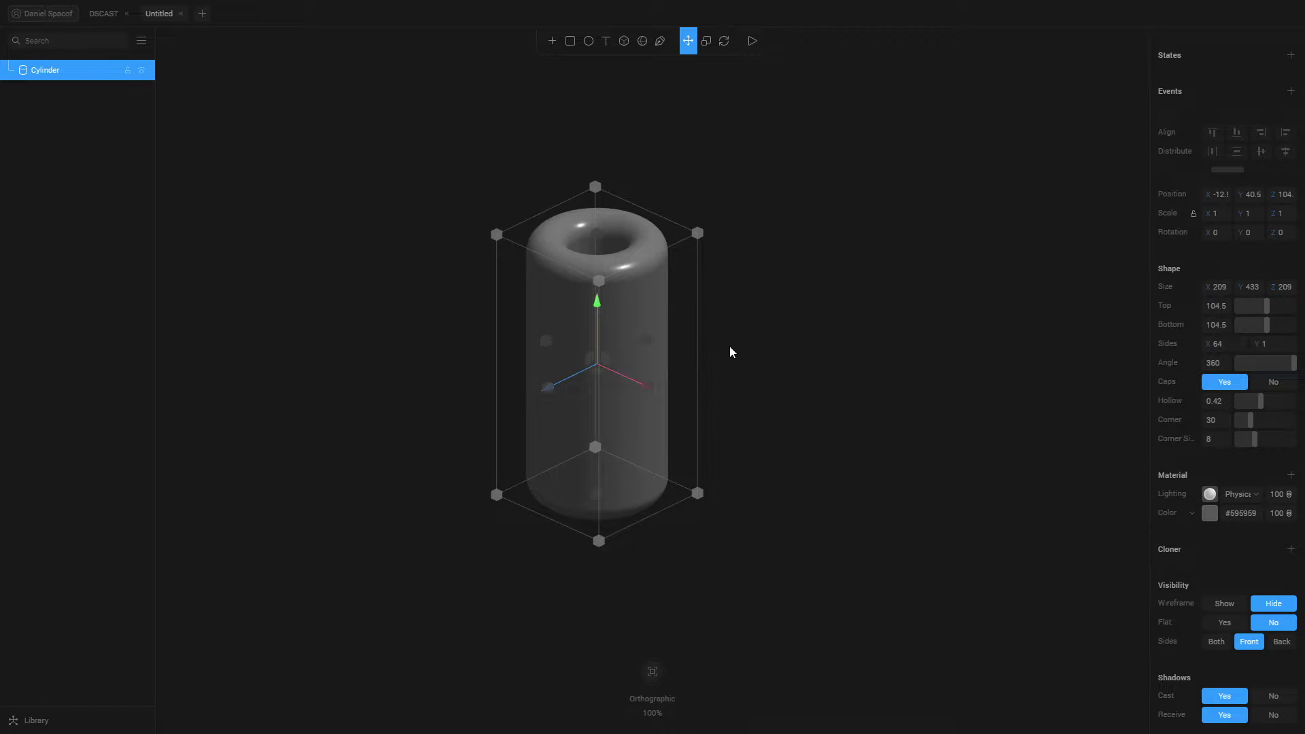